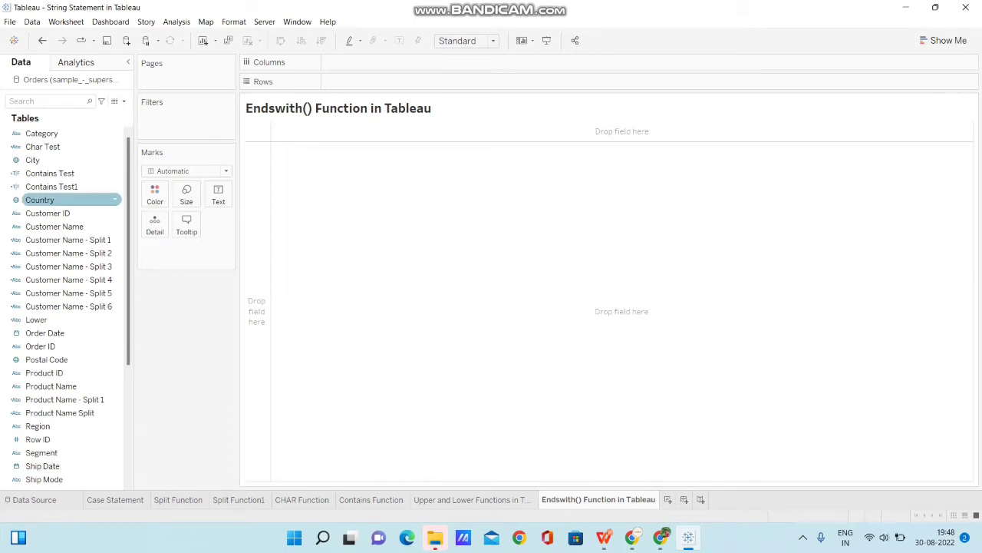
# - Place the City field on Rows and start a new calculated field
pyautogui.moveTo(32, 160); pyautogui.dragTo(336, 82)
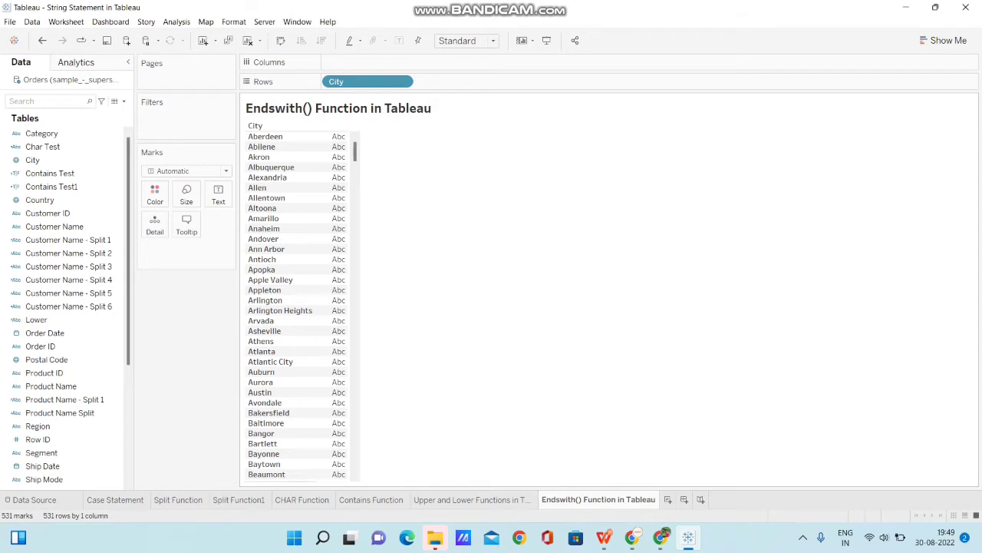
pyautogui.click(124, 100)
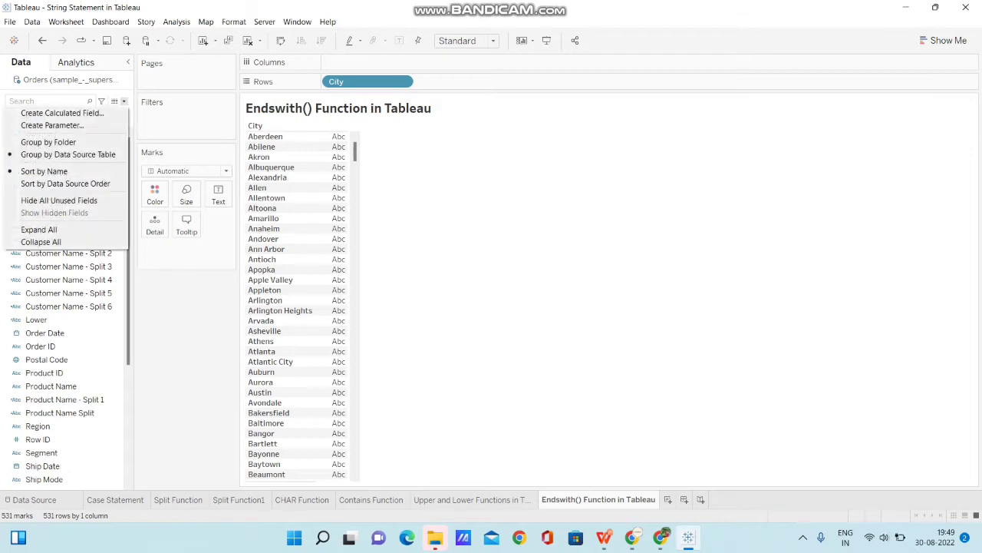
pyautogui.click(61, 113)
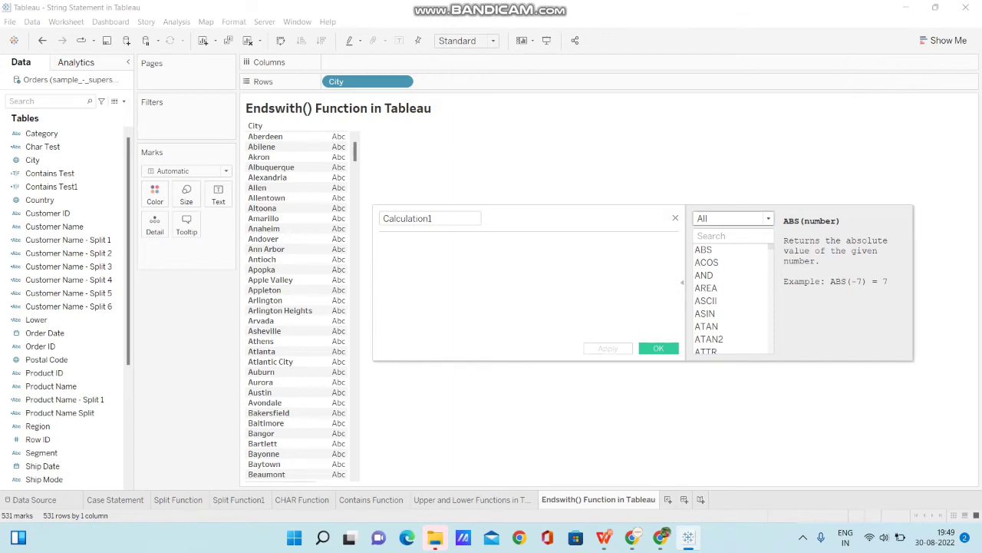
# - Look up the ENDSWITH function in the function reference by limiting it to String functions and searching for "end"
pyautogui.click(768, 218)
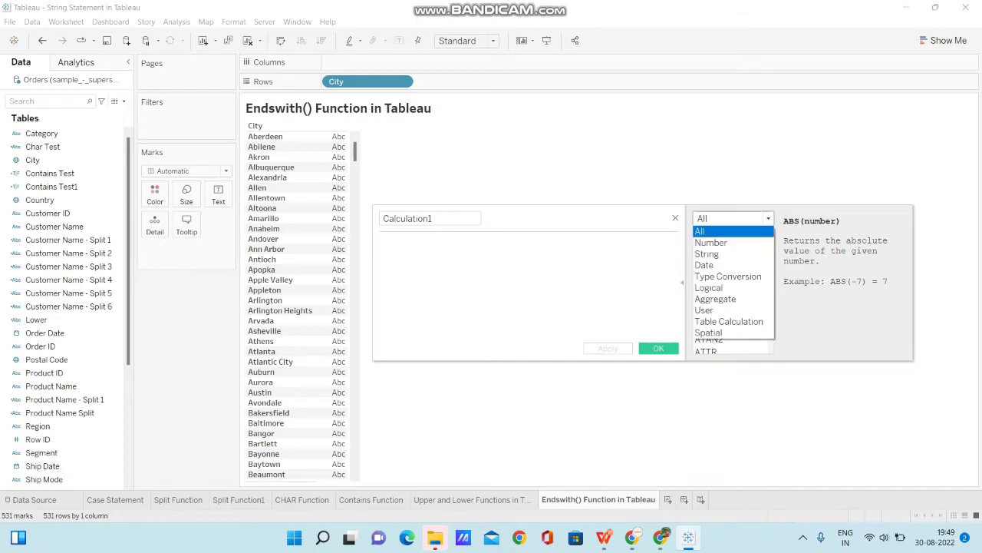
pyautogui.click(707, 253)
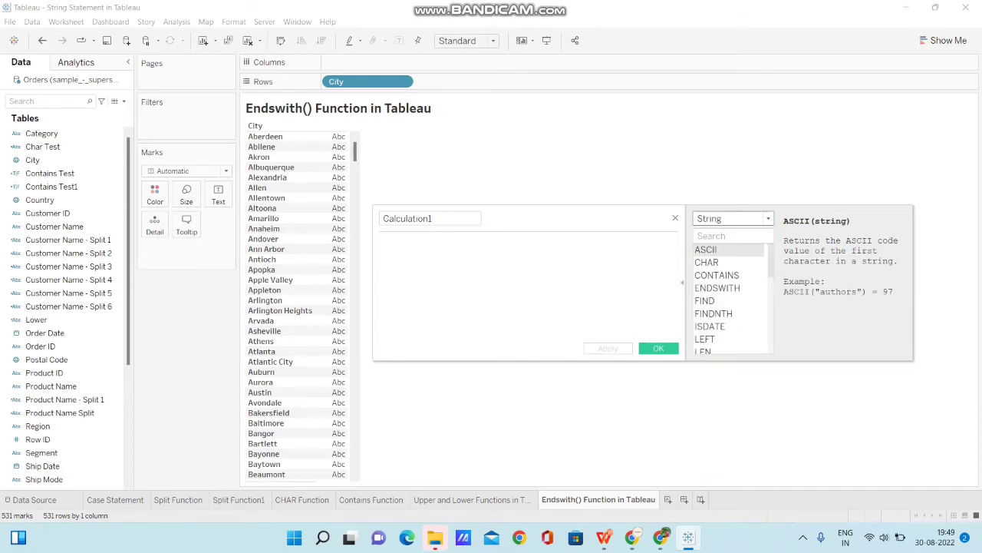
pyautogui.click(713, 236)
pyautogui.write('end')
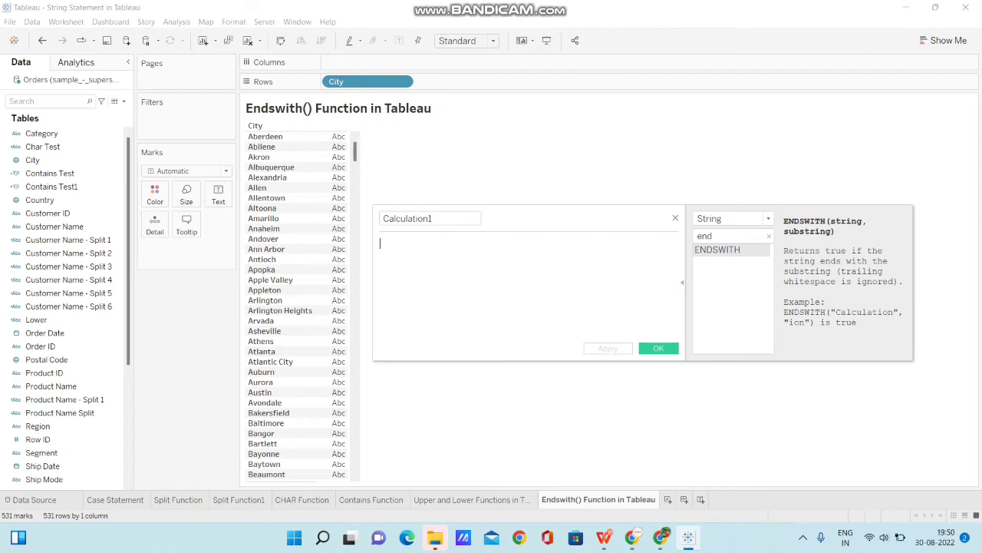
# - Write the formula ENDSWITH([City],"A") in the calculation editor
pyautogui.write('end')
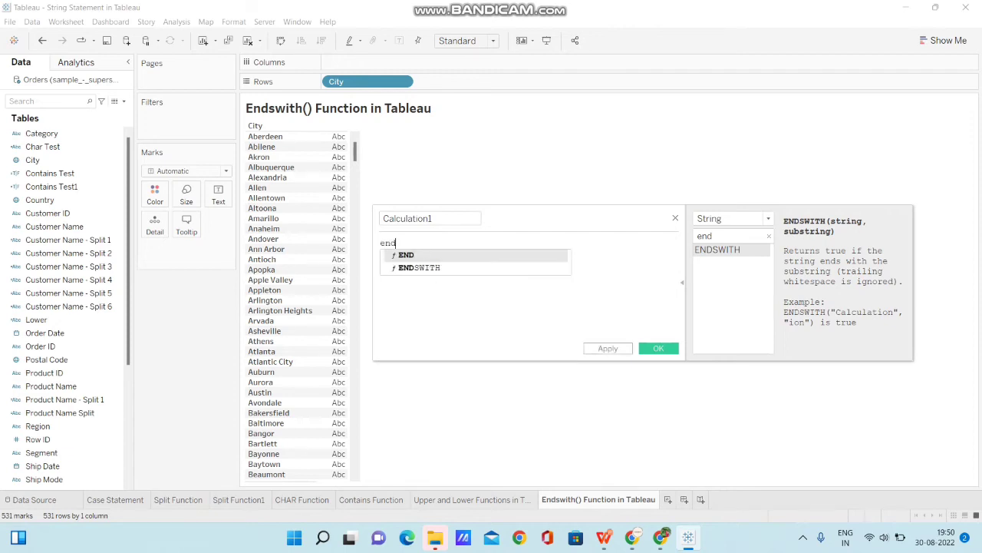
pyautogui.press('Down')
pyautogui.press('Return')
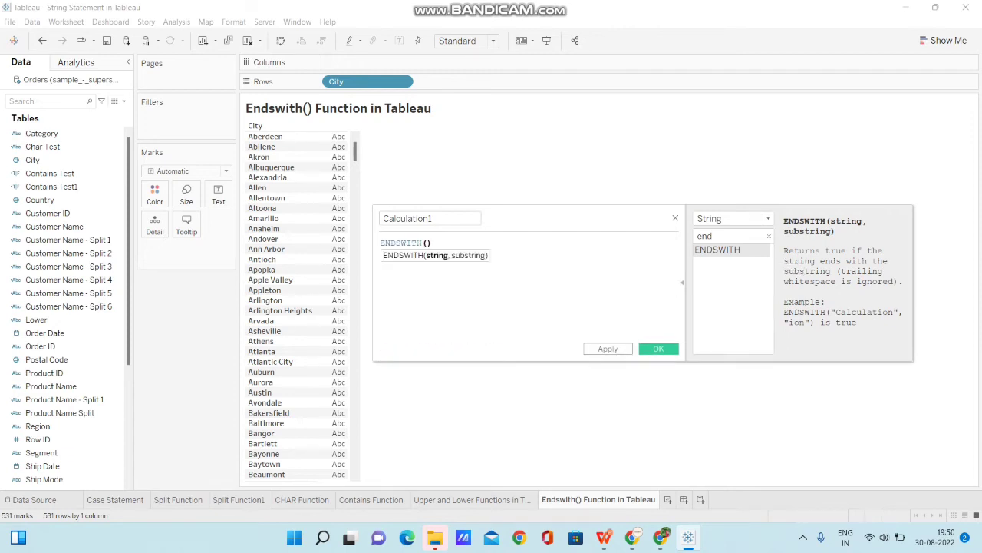
pyautogui.write('cit')
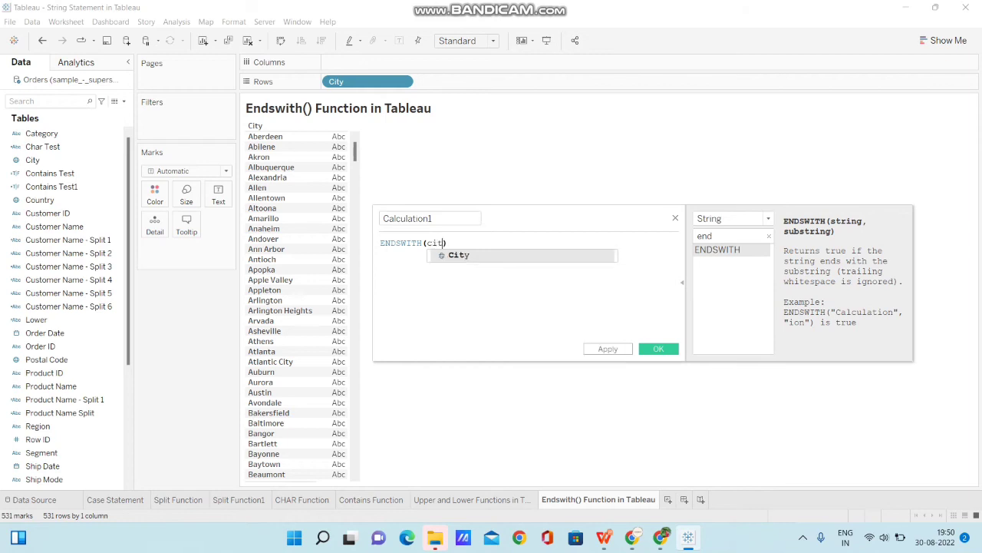
pyautogui.press('Return')
pyautogui.write(',')
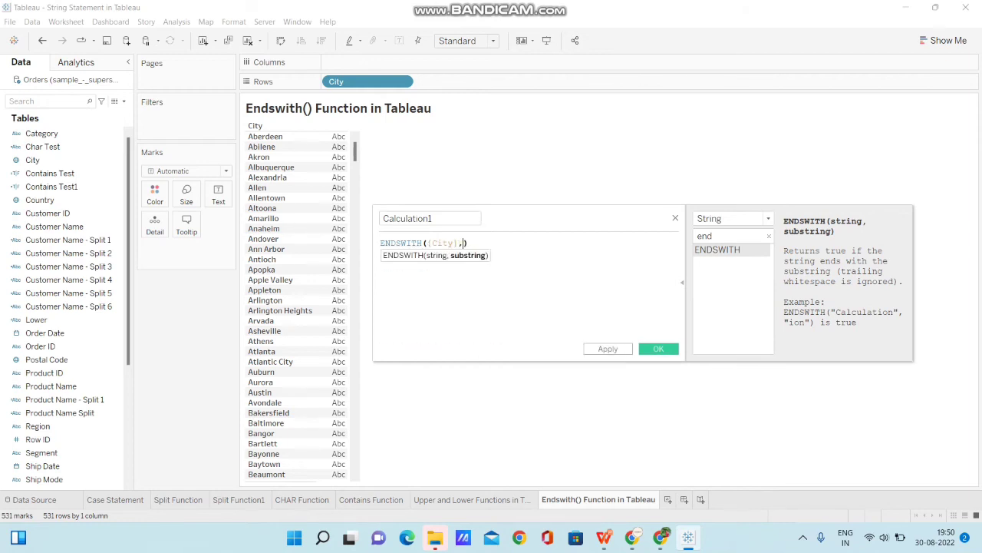
pyautogui.write('"a')
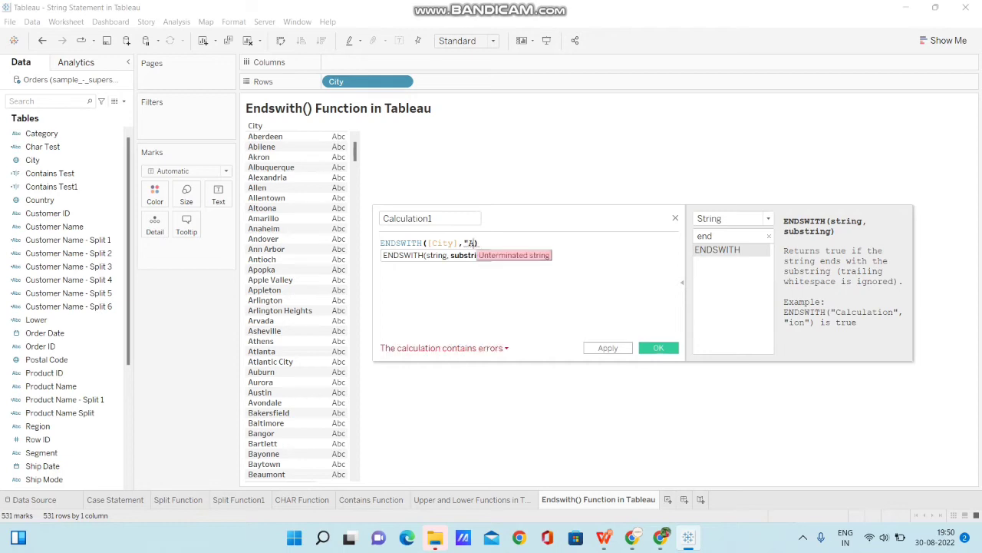
pyautogui.write('"')
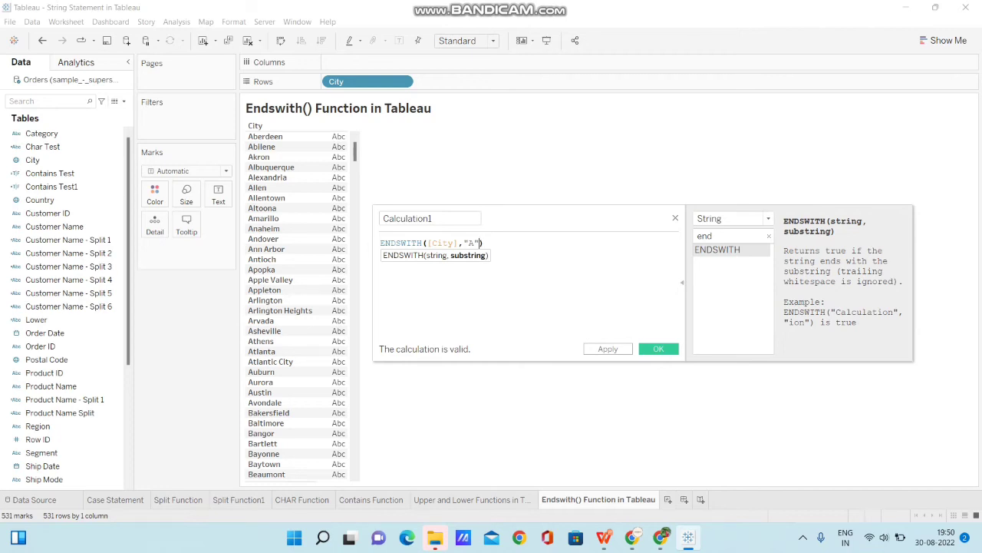
# - Name the calculated field Endswith and save it
pyautogui.click(431, 218)
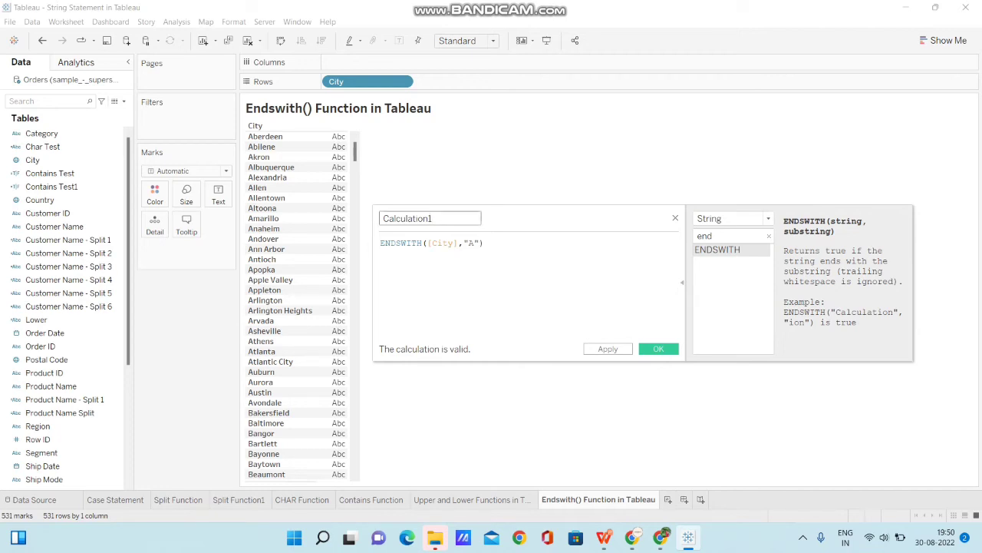
pyautogui.press('BackSpace')
pyautogui.press('BackSpace')
pyautogui.press('BackSpace')
pyautogui.press('BackSpace')
pyautogui.press('BackSpace')
pyautogui.press('BackSpace')
pyautogui.press('BackSpace')
pyautogui.press('BackSpace')
pyautogui.press('BackSpace')
pyautogui.press('BackSpace')
pyautogui.press('BackSpace')
pyautogui.press('BackSpace')
pyautogui.write('Endswith')
pyautogui.click(659, 349)
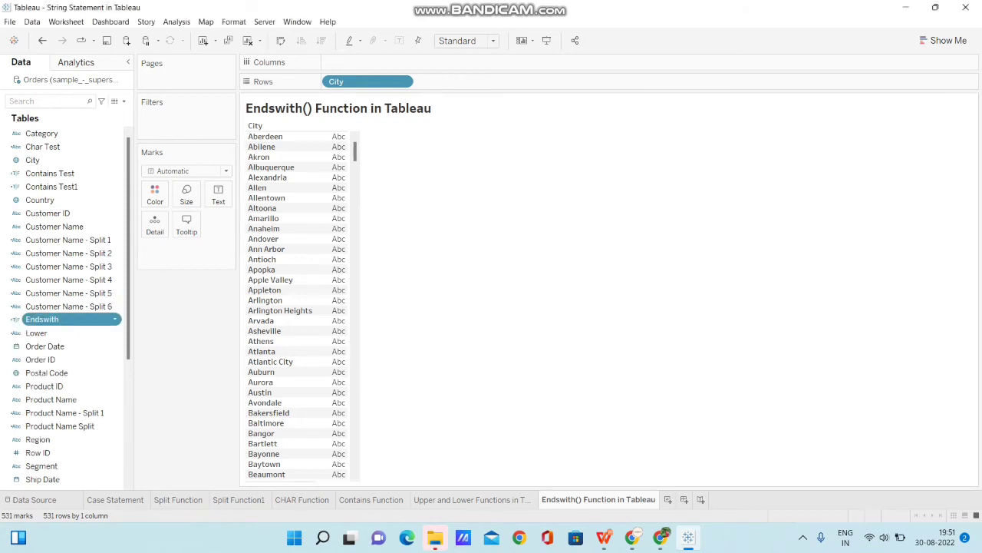
# - Filter the city list to Endswith values of True and show Endswith as the text beside each city
pyautogui.moveTo(69, 319); pyautogui.dragTo(179, 120)
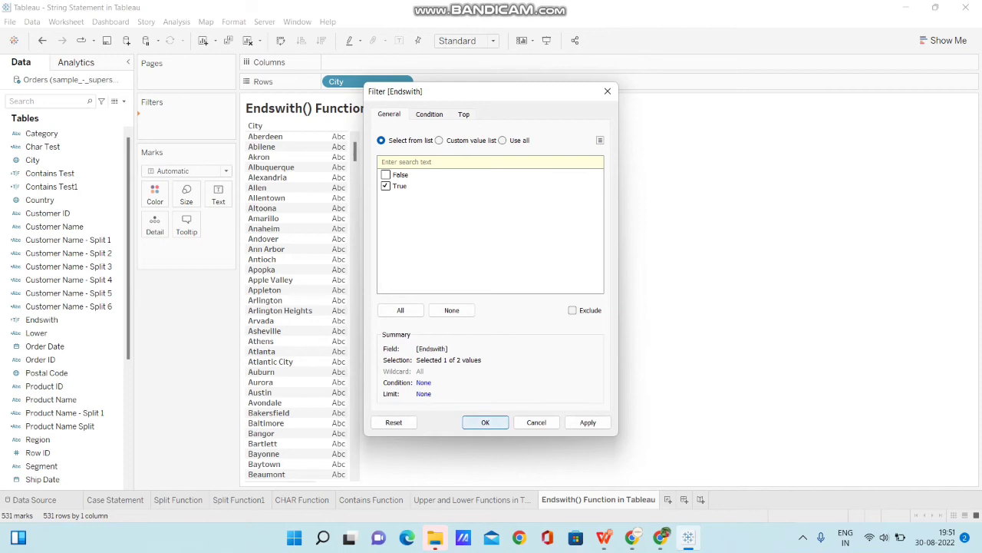
pyautogui.click(485, 422)
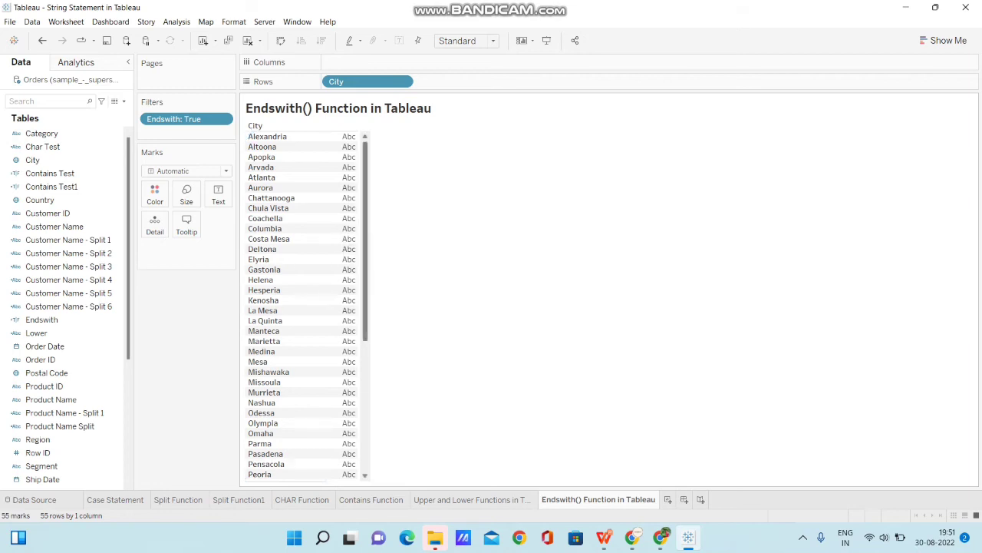
pyautogui.scroll(-7, 307, 307)
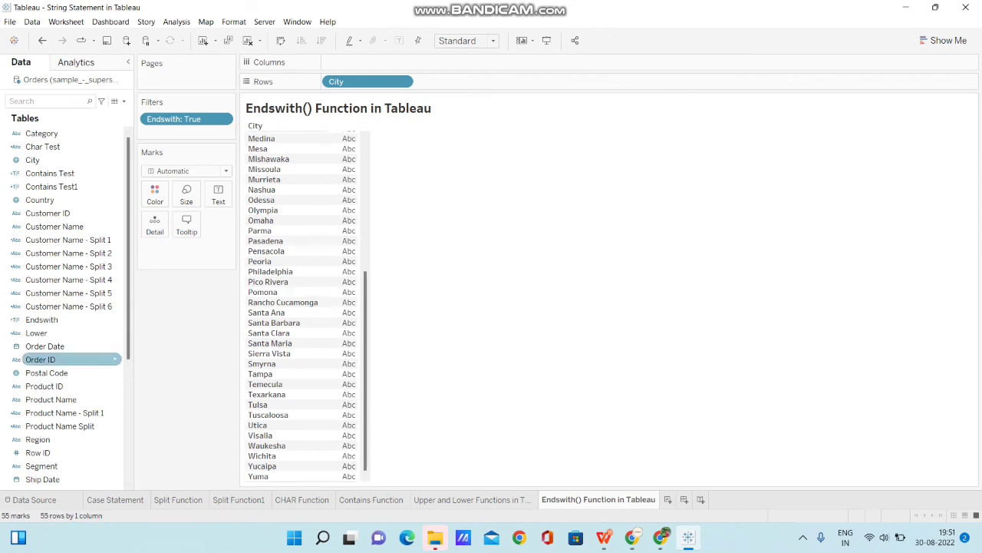
pyautogui.moveTo(69, 319); pyautogui.dragTo(218, 196)
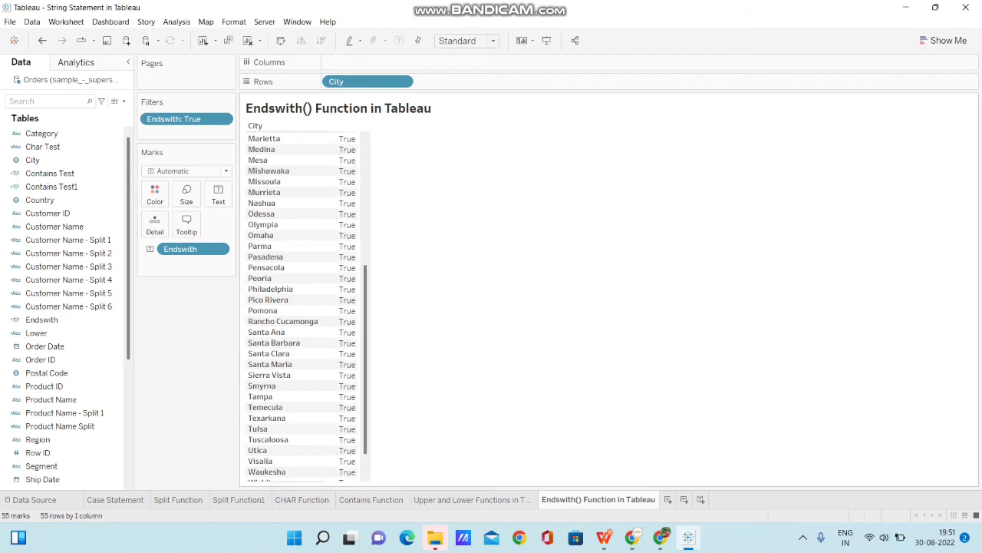
pyautogui.scroll(5, 307, 307)
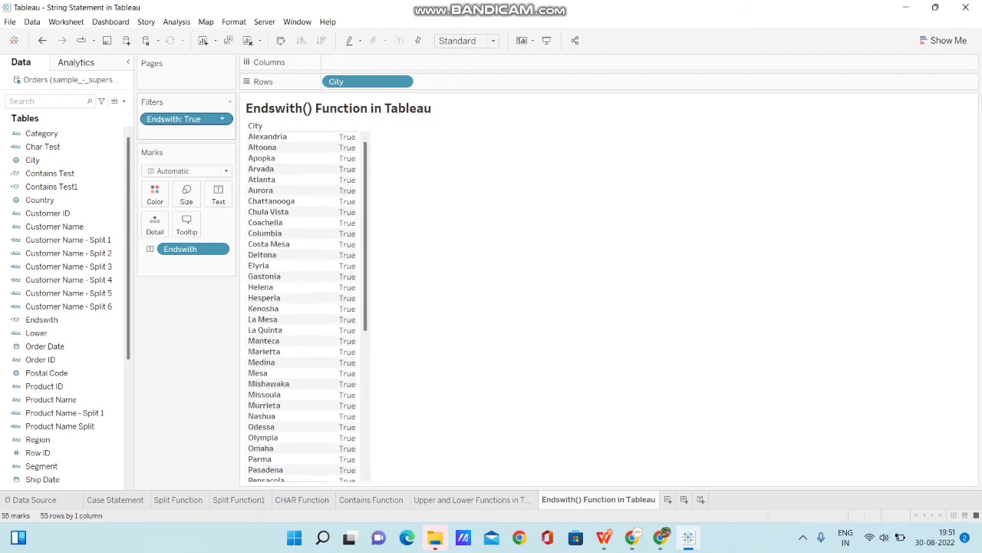
# - Edit the Endswith filter to include False as well as True
pyautogui.click(222, 119)
pyautogui.click(253, 127)
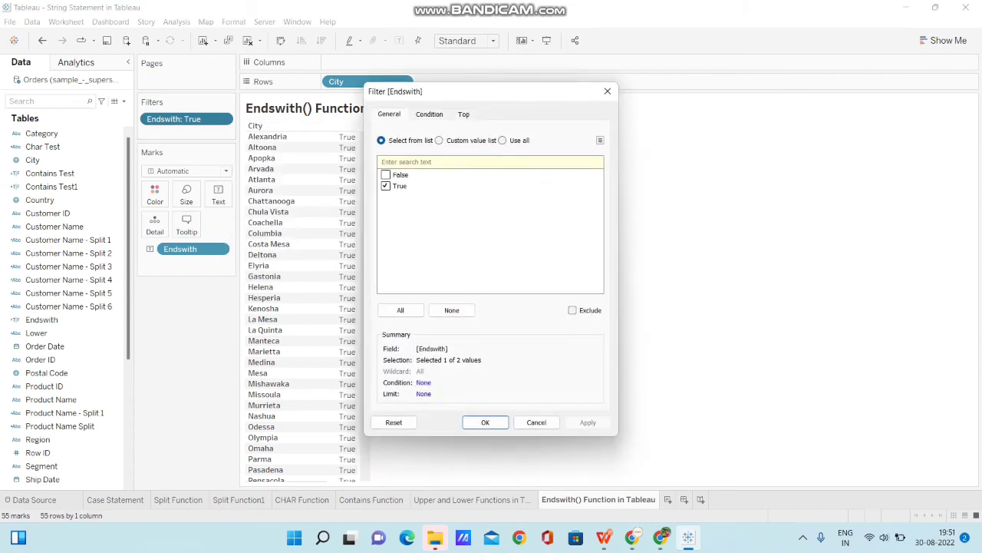
pyautogui.click(386, 175)
pyautogui.click(485, 422)
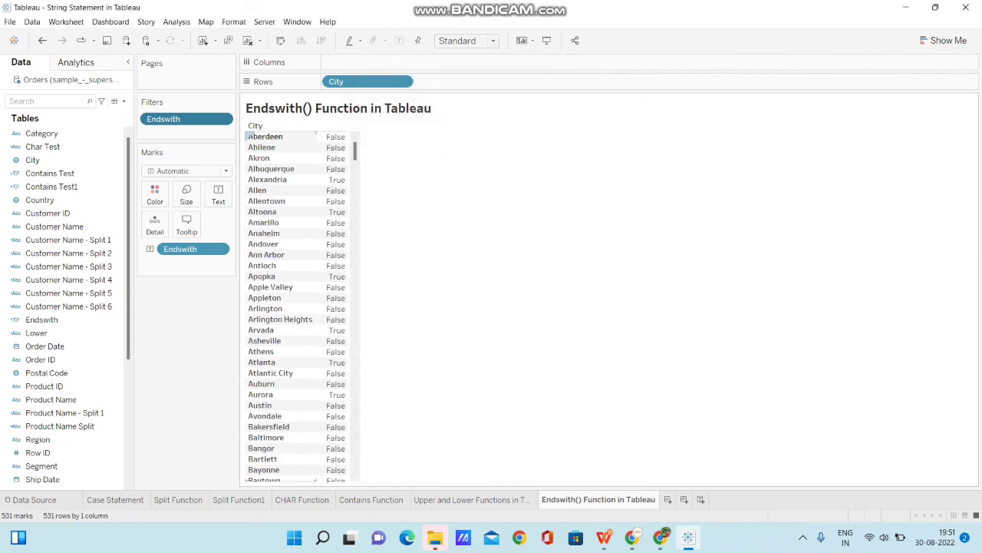
pyautogui.moveTo(337, 137)
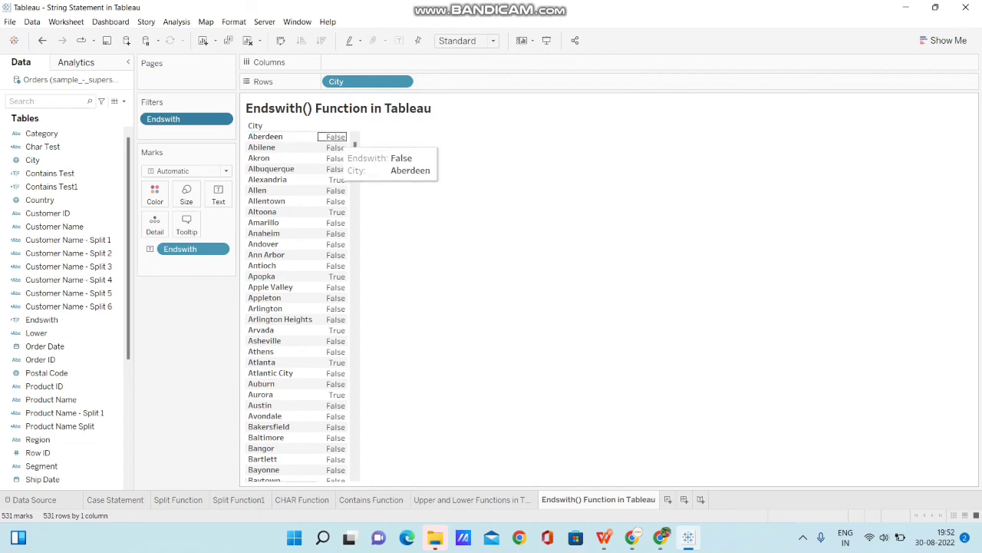